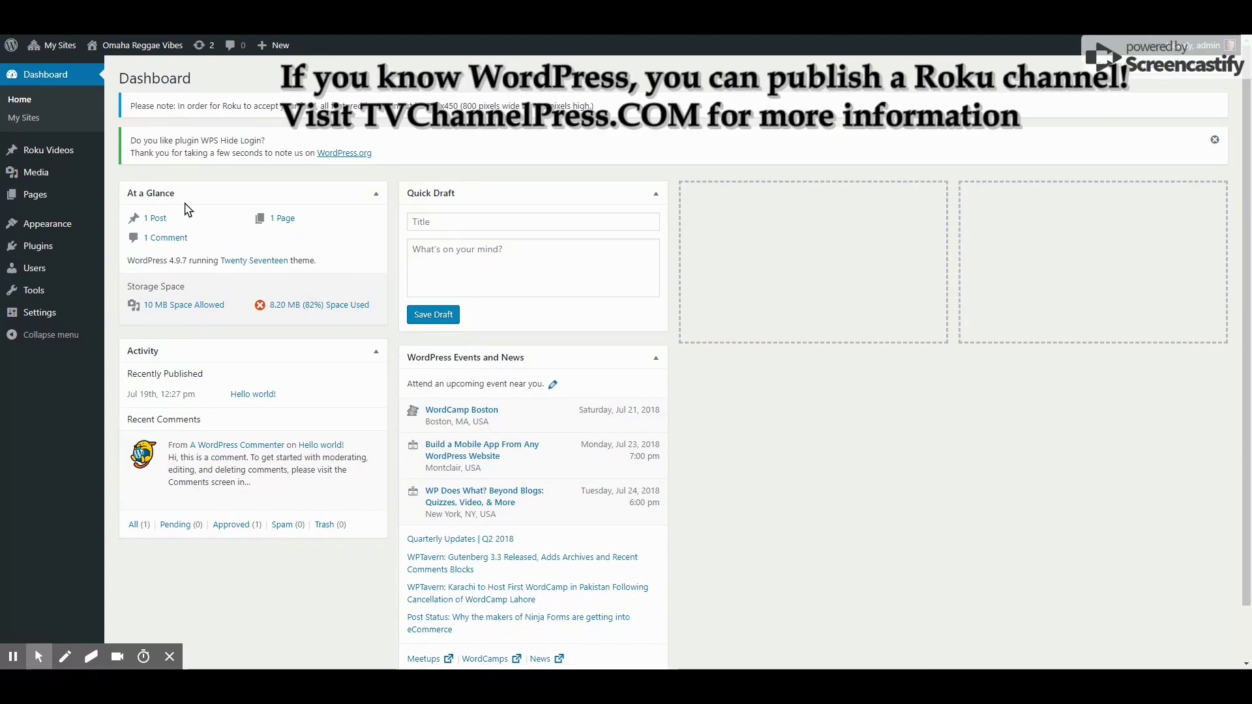
Open Roku Videos and scroll through the 43 existing video posts, then back to the top
{"action": "mouse_move", "coordinate": [77, 154]}
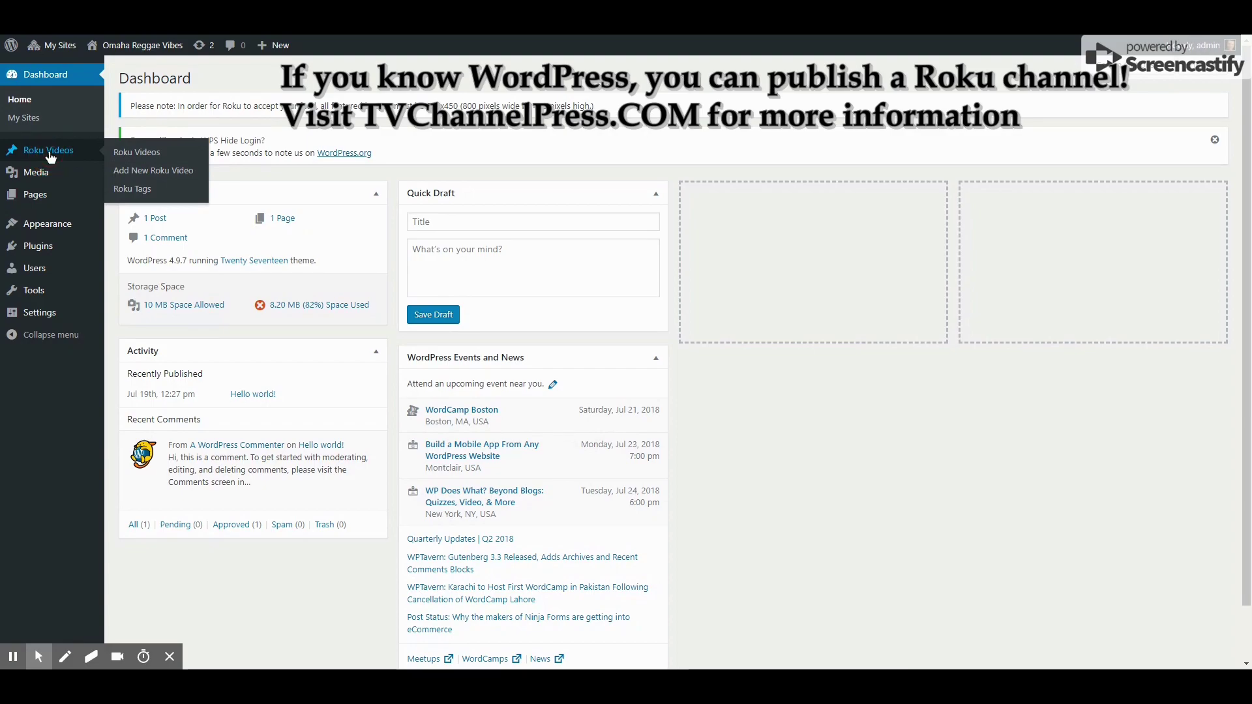
{"action": "left_click", "coordinate": [50, 157]}
{"action": "scroll", "coordinate": [433, 265], "scroll_direction": "down", "scroll_amount": 5}
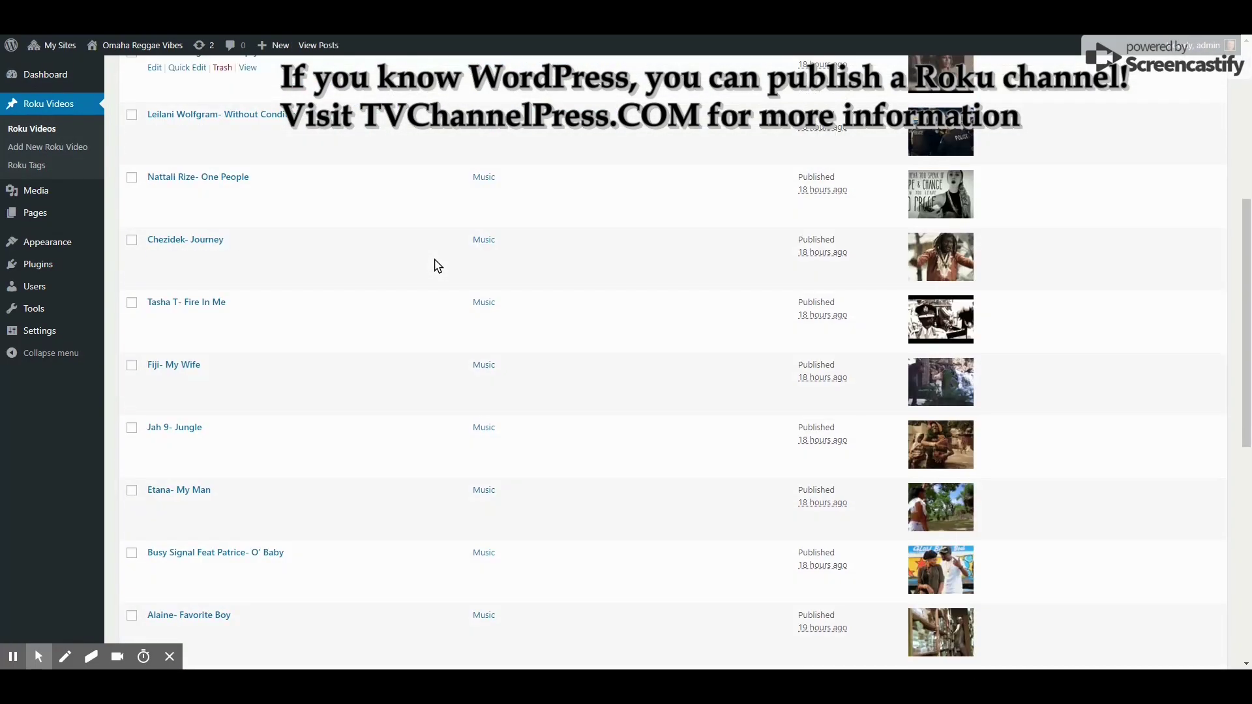
{"action": "scroll", "coordinate": [436, 265], "scroll_direction": "down", "scroll_amount": 8}
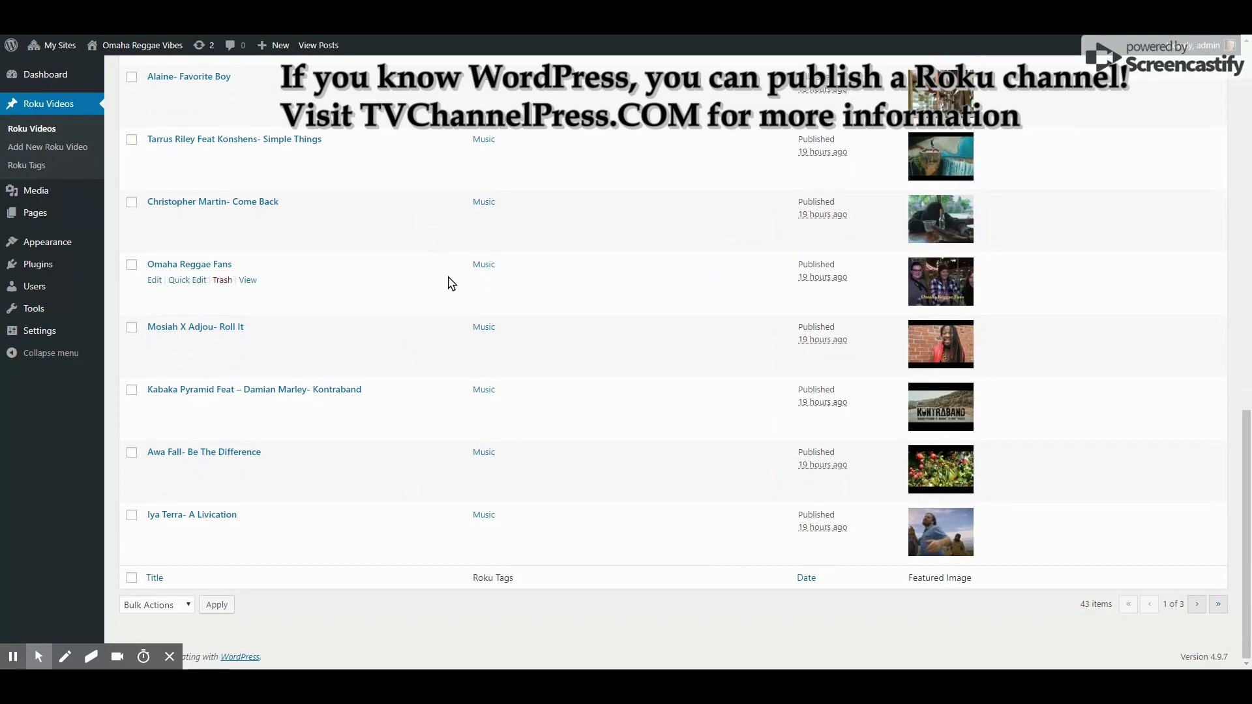
{"action": "scroll", "coordinate": [450, 282], "scroll_direction": "up", "scroll_amount": 12}
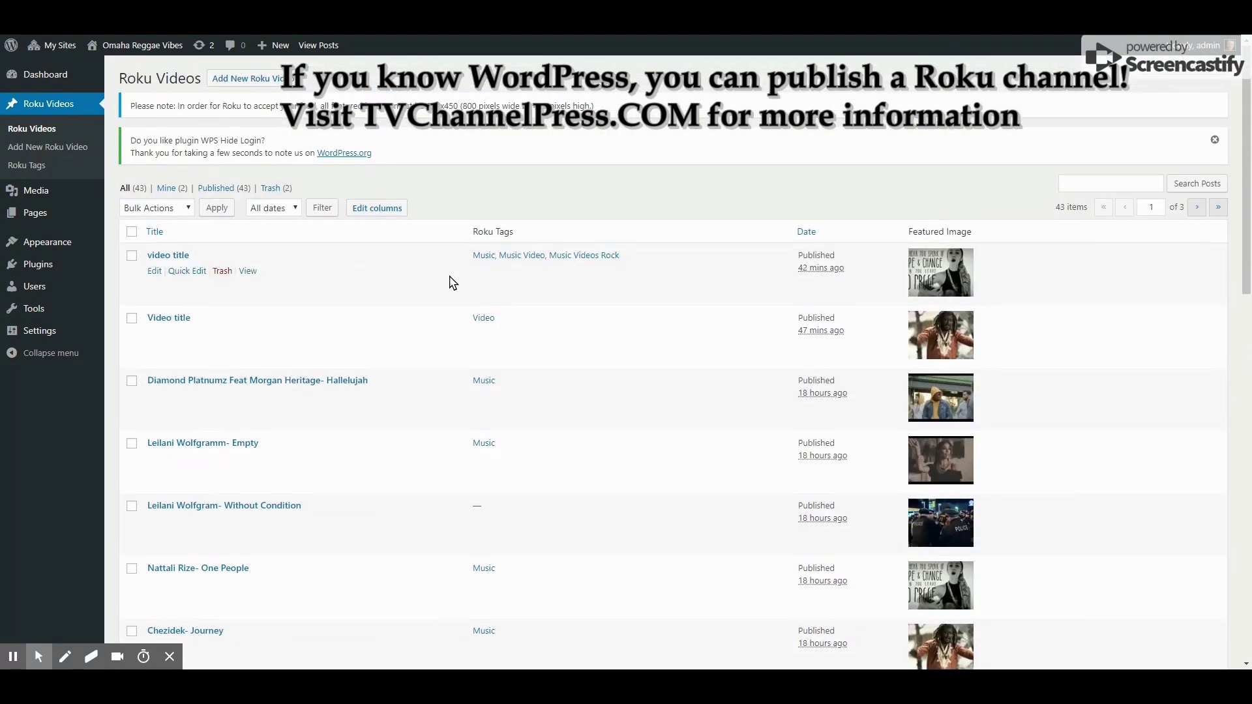
Start a new Roku video titled 'Video TItle' with the short description 'Short'
{"action": "left_click", "coordinate": [248, 79]}
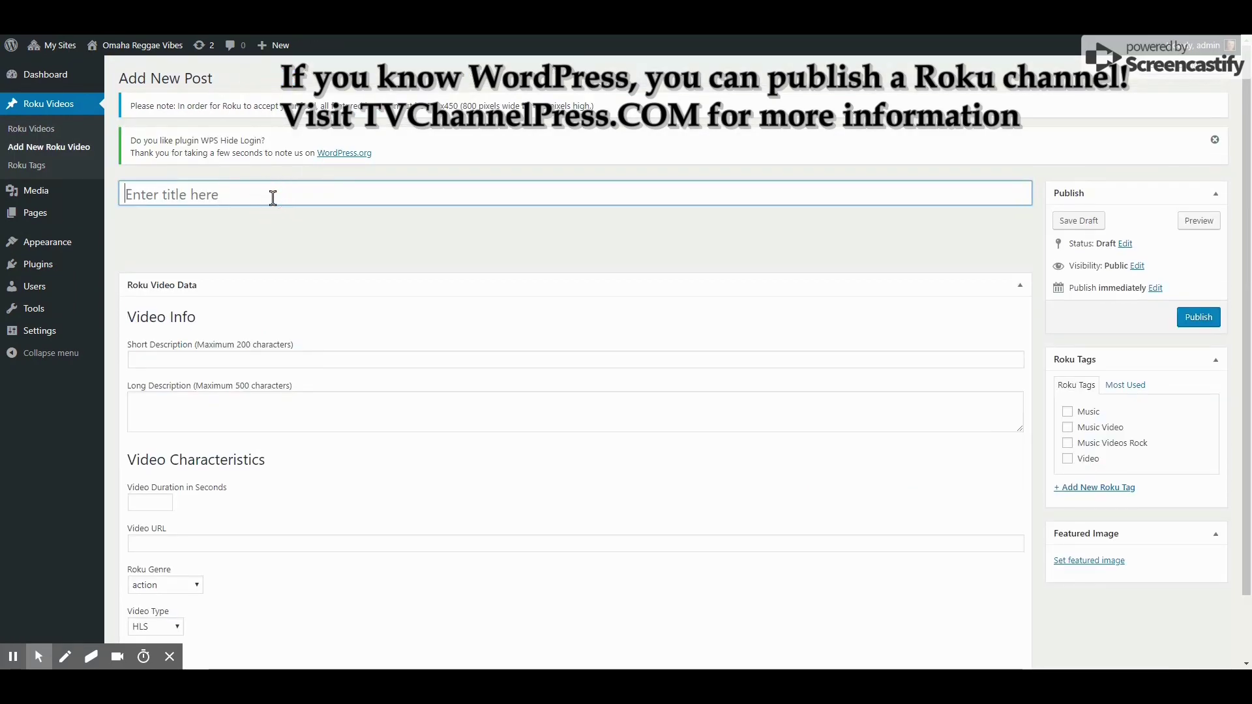
{"action": "type", "text": "Video "}
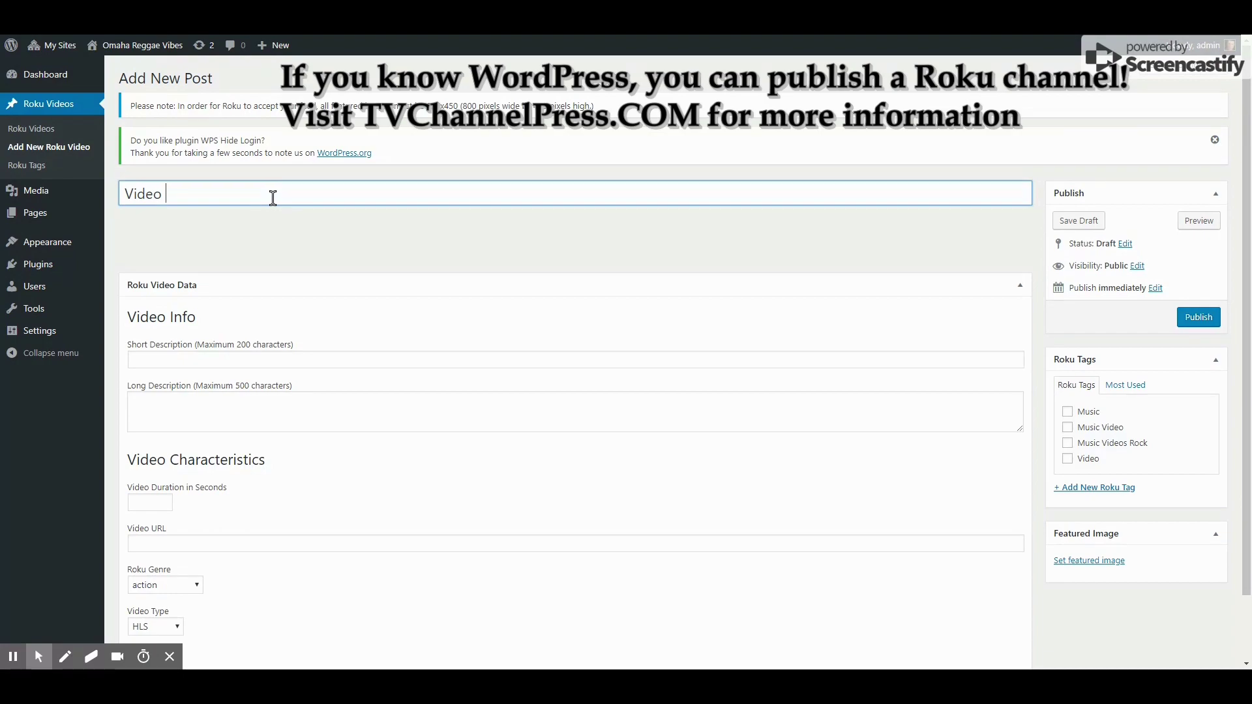
{"action": "type", "text": "TItle"}
{"action": "left_click", "coordinate": [196, 361]}
{"action": "type", "text": "Short Description"}
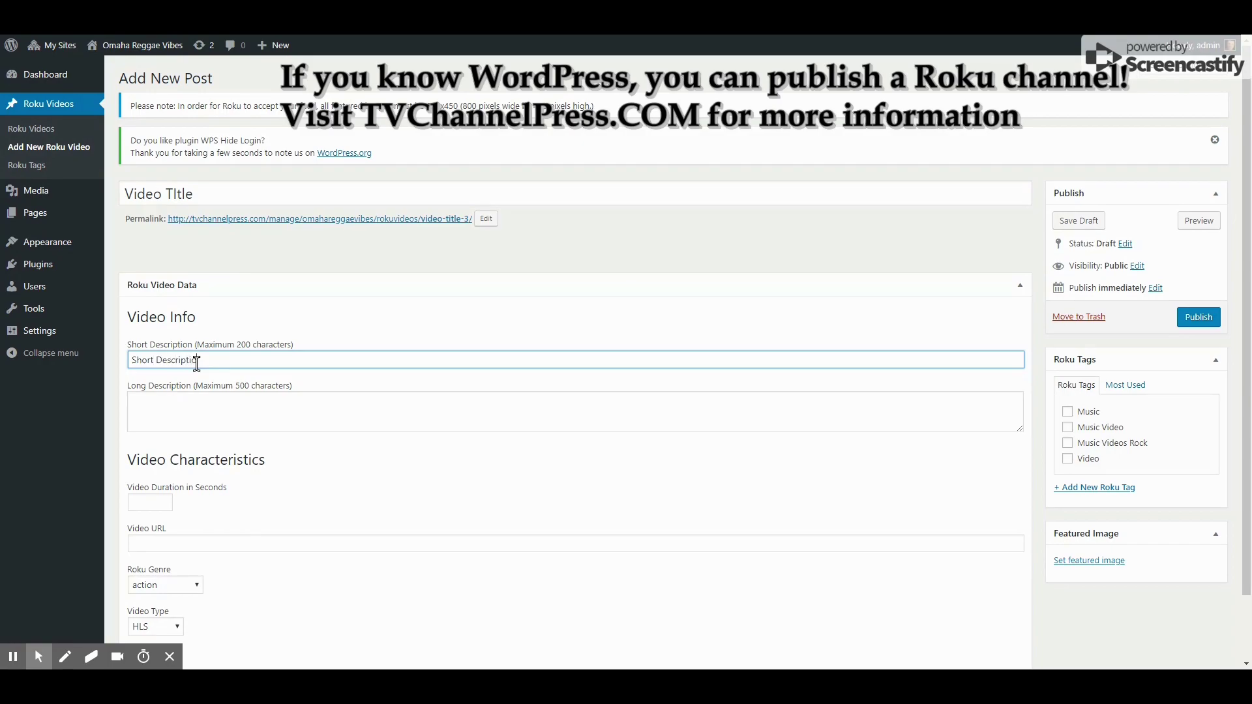
Add the long description 'Long Description' and a 120-second video duration
{"action": "left_click", "coordinate": [238, 420]}
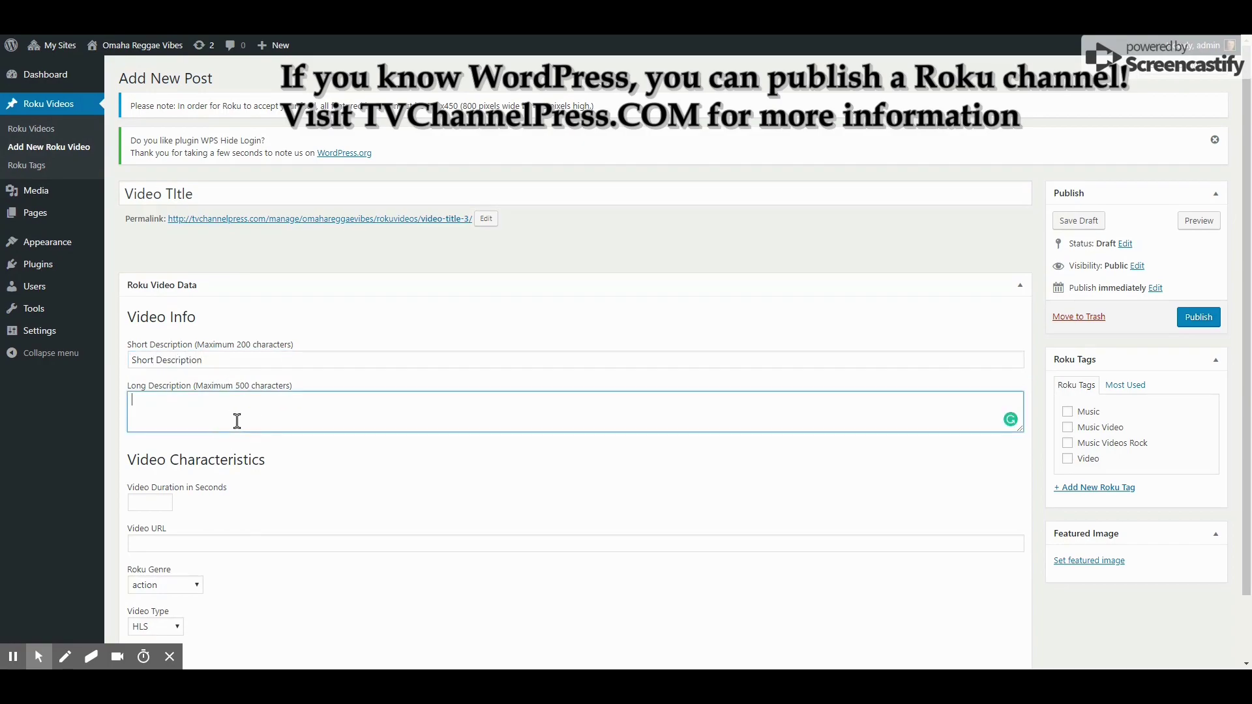
{"action": "type", "text": "Long Description"}
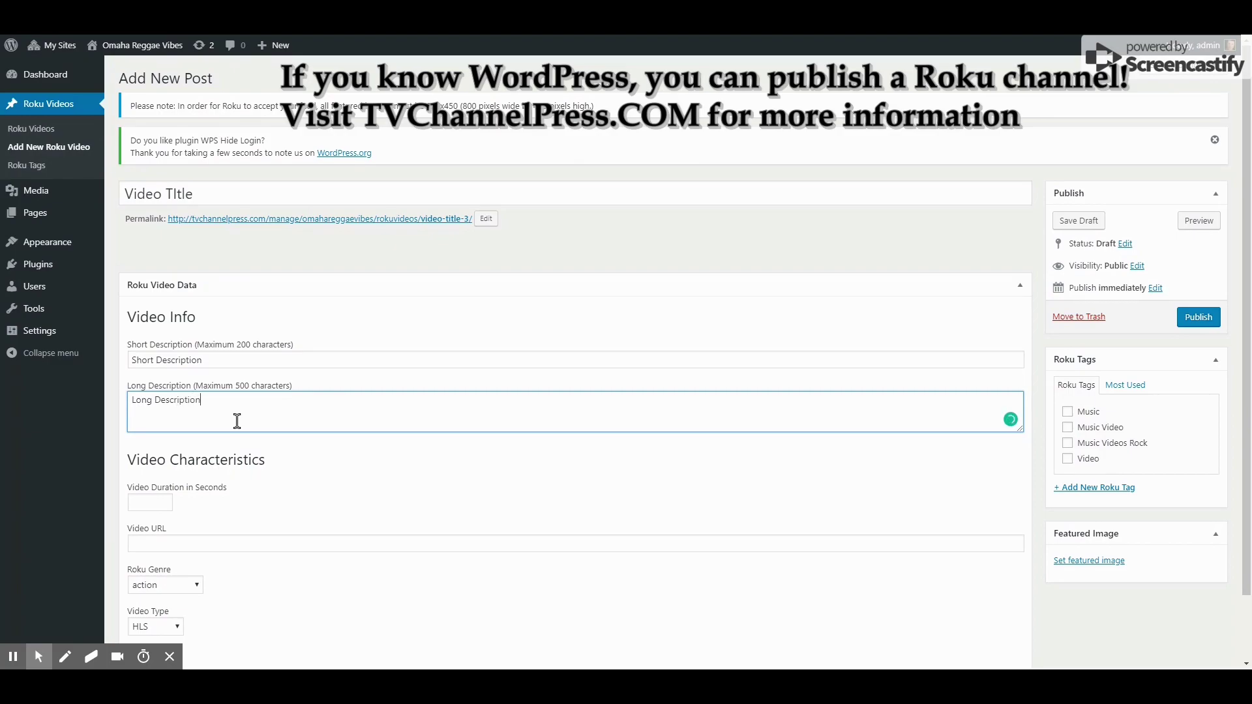
{"action": "scroll", "coordinate": [237, 420], "scroll_direction": "down", "scroll_amount": 1}
{"action": "left_click", "coordinate": [145, 432]}
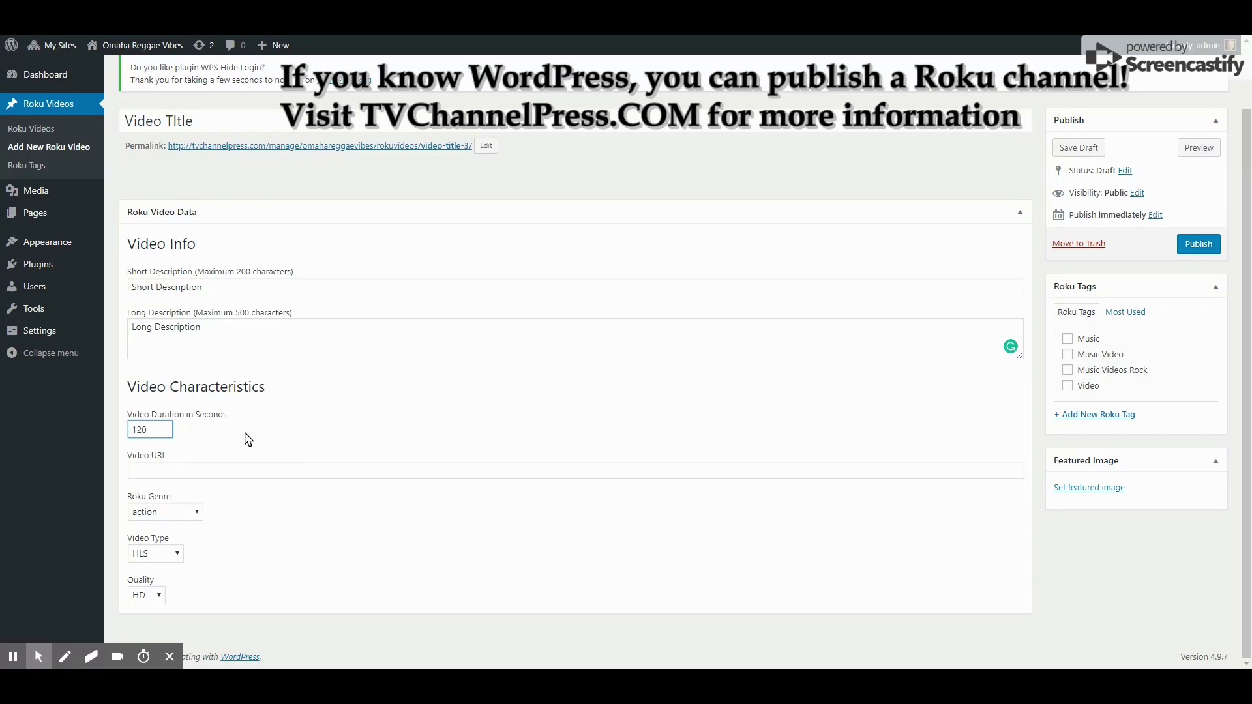
{"action": "left_click", "coordinate": [237, 471]}
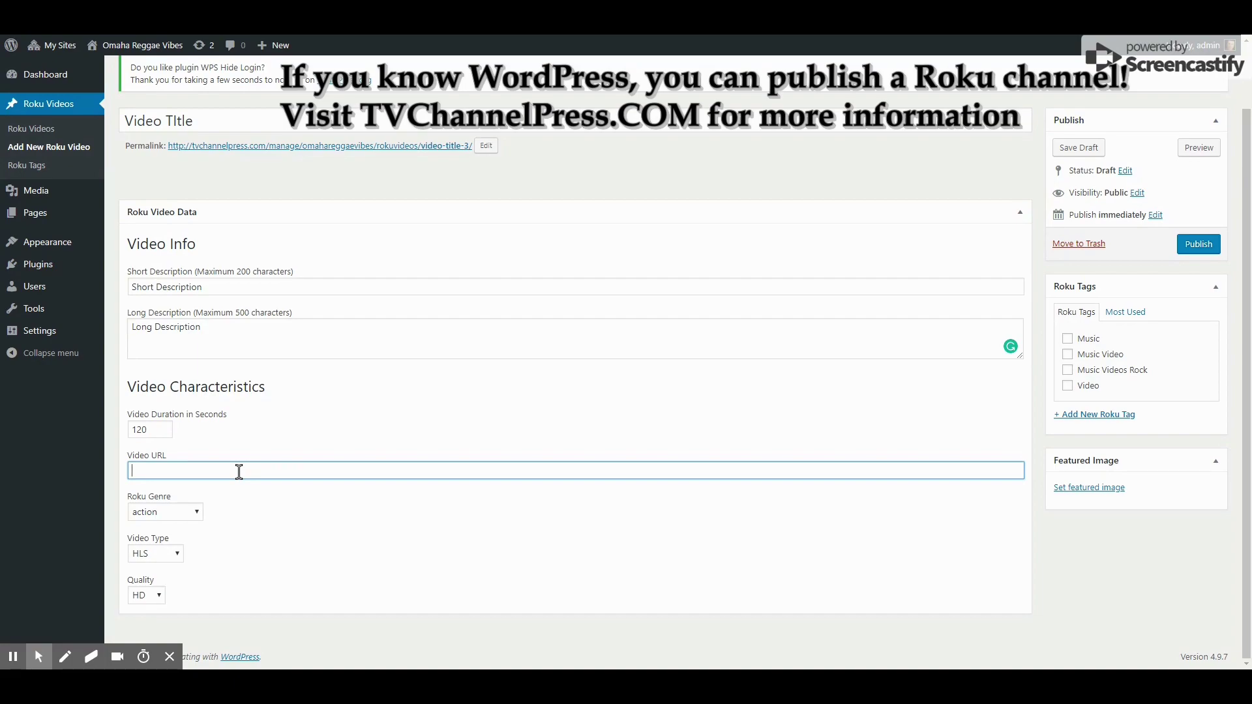
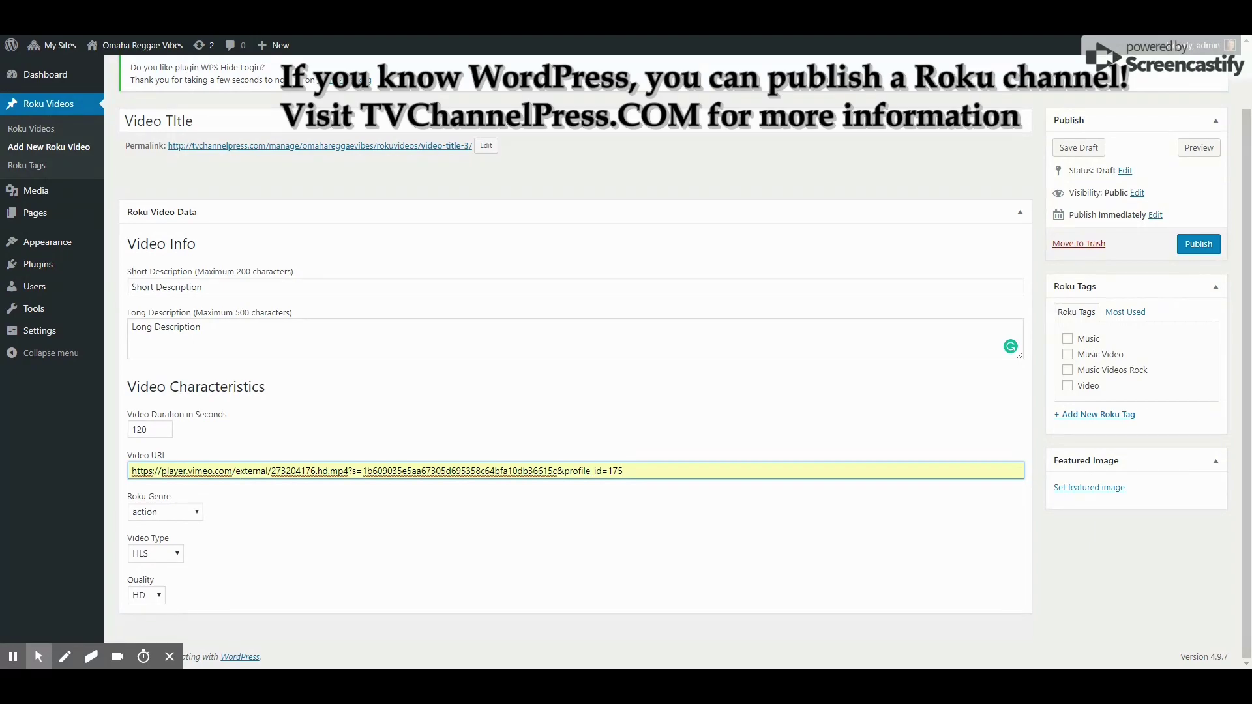
Paste the Vimeo URL, set genre to educational and video type to MP4, keeping HD quality
{"action": "left_click", "coordinate": [174, 515]}
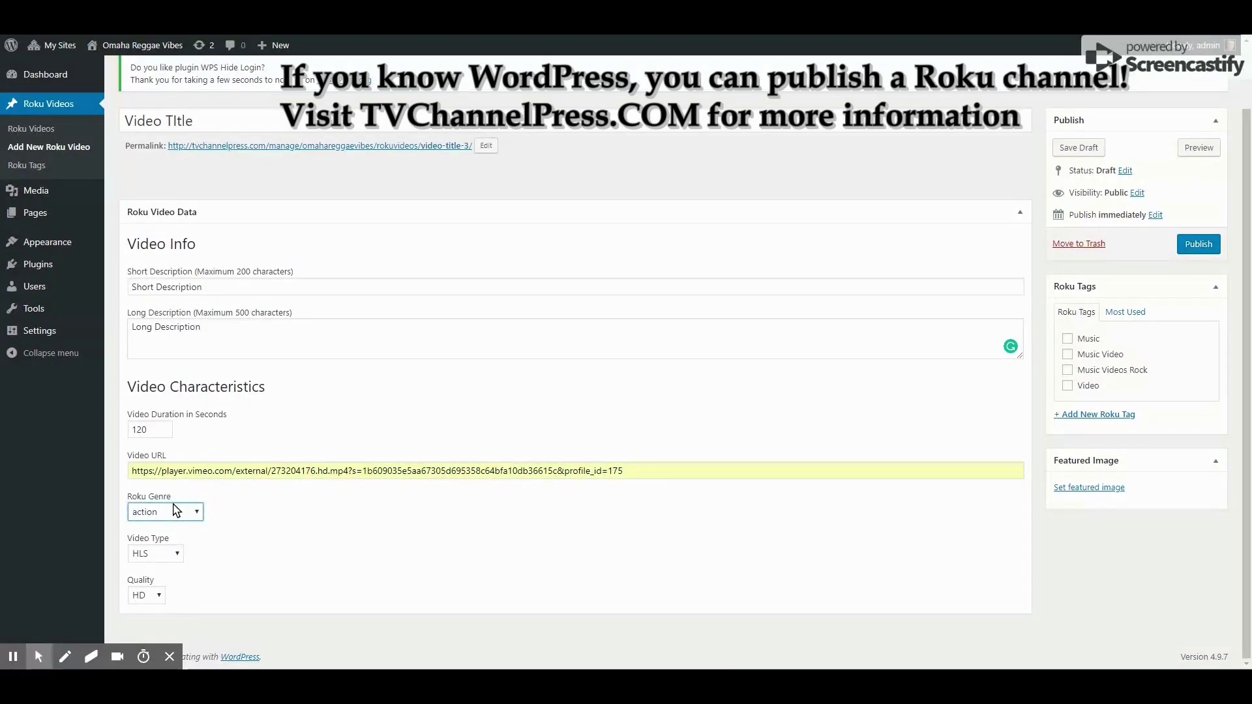
{"action": "left_click", "coordinate": [234, 345]}
{"action": "left_click", "coordinate": [164, 553]}
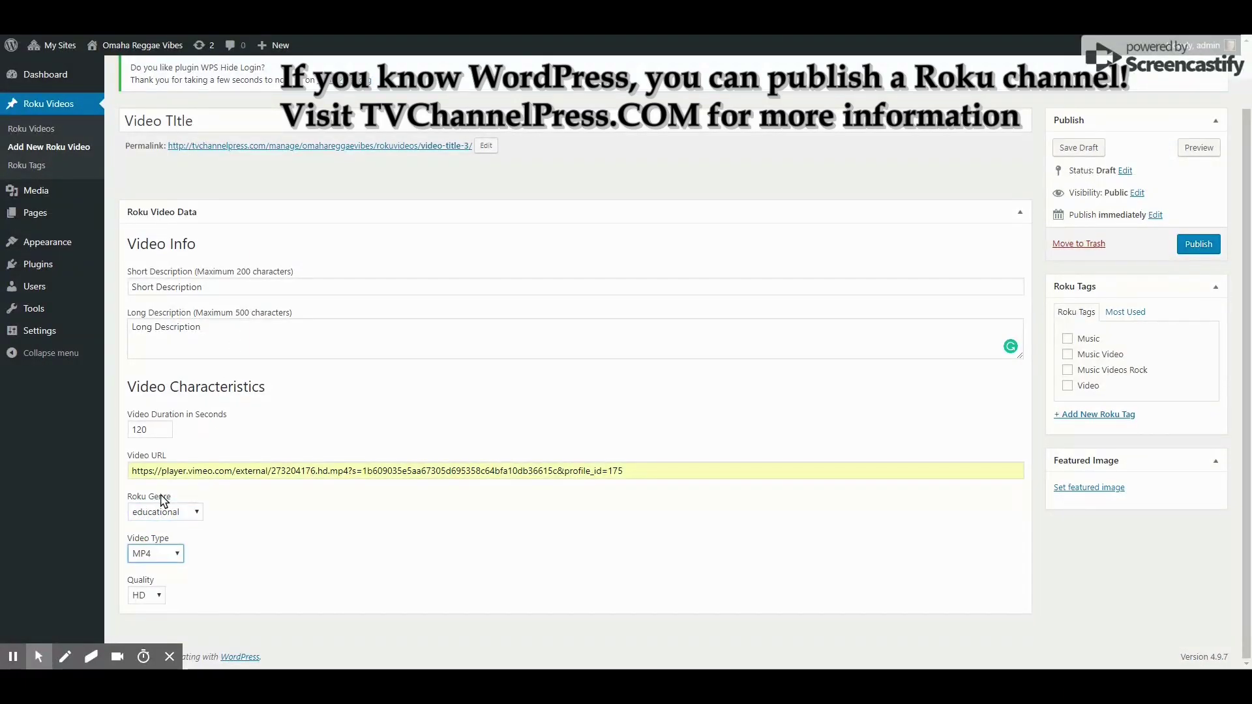
{"action": "left_click", "coordinate": [177, 550]}
{"action": "left_click", "coordinate": [158, 596]}
{"action": "left_click", "coordinate": [507, 386]}
Tag the video Music and Music Video, and create and apply a new Education tag
{"action": "left_click", "coordinate": [1068, 339]}
{"action": "left_click", "coordinate": [1067, 354]}
{"action": "left_click", "coordinate": [1076, 415]}
{"action": "left_click", "coordinate": [1103, 444]}
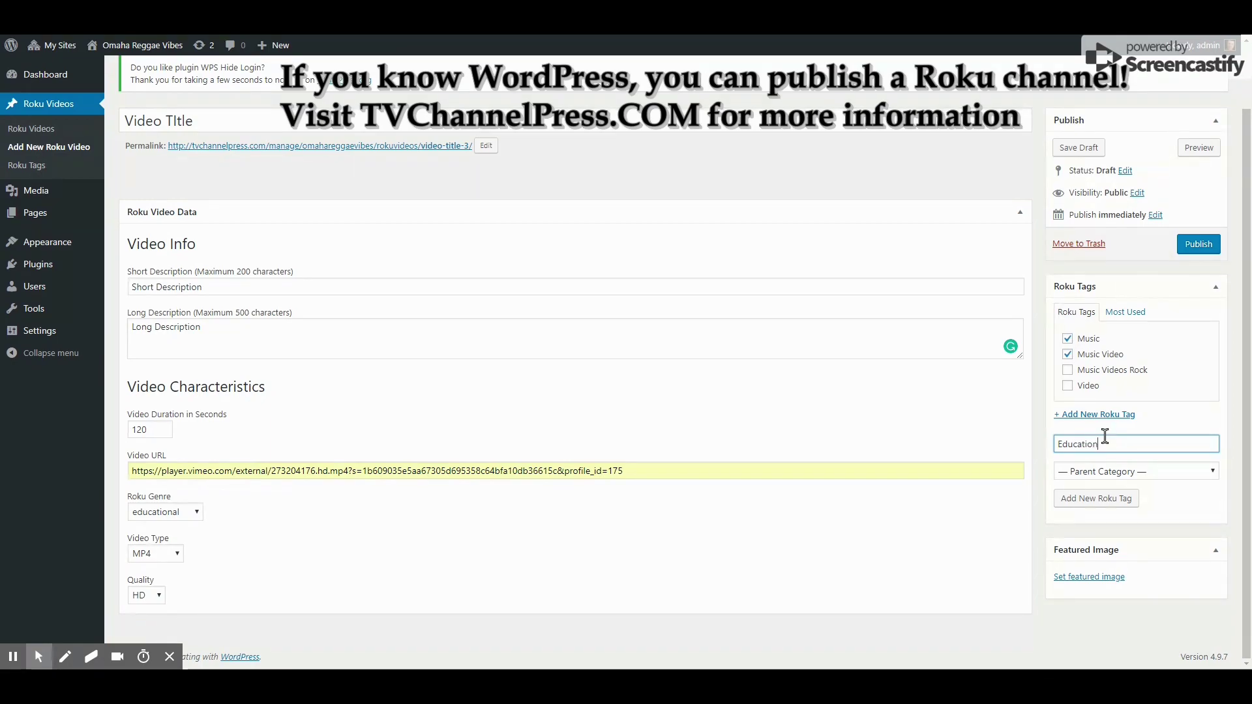
{"action": "left_click", "coordinate": [1088, 499]}
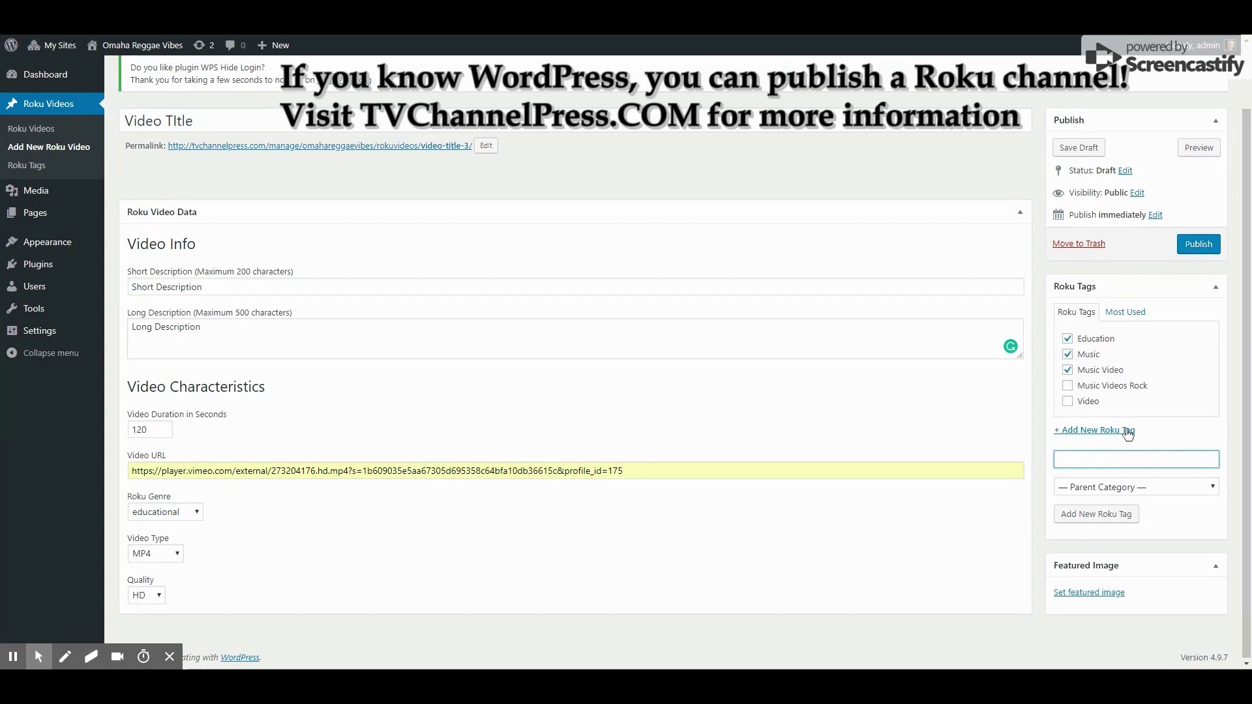
Move the Featured Image box up and set Chezidek-thumbnail-journey.jpg from the Media Library as featured image
{"action": "left_click_drag", "start_coordinate": [1094, 569], "coordinate": [1095, 282]}
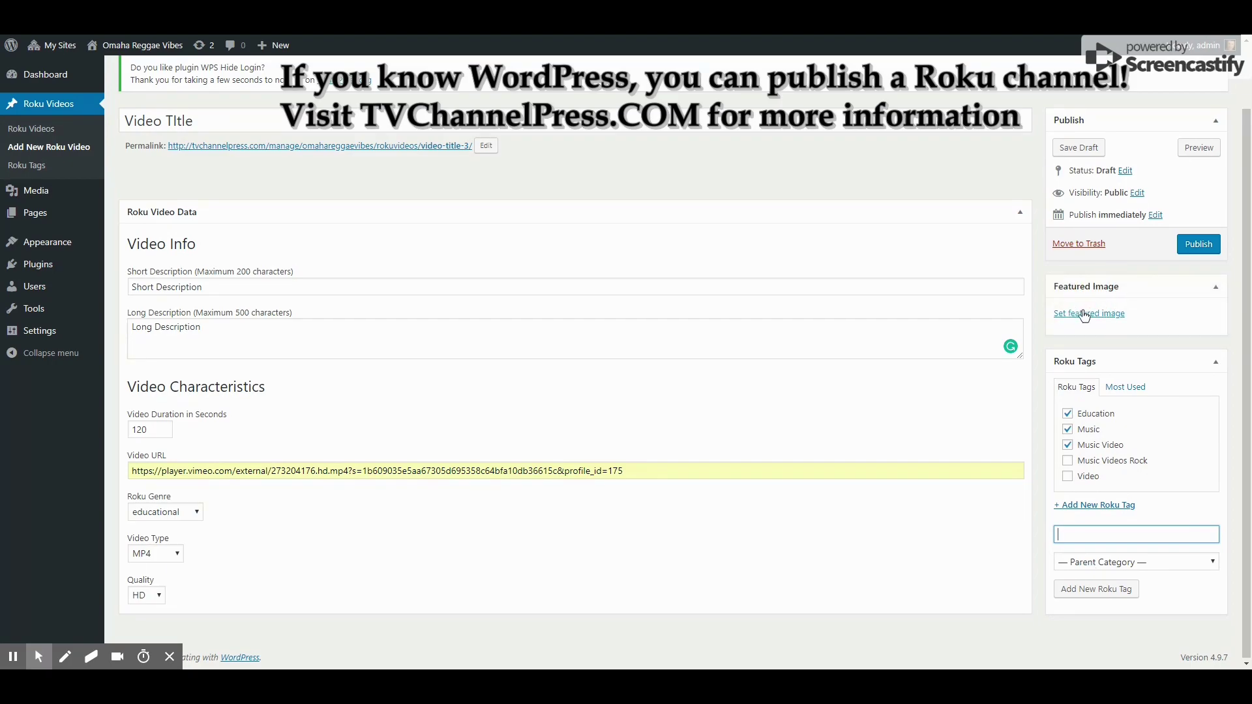
{"action": "left_click", "coordinate": [1085, 315]}
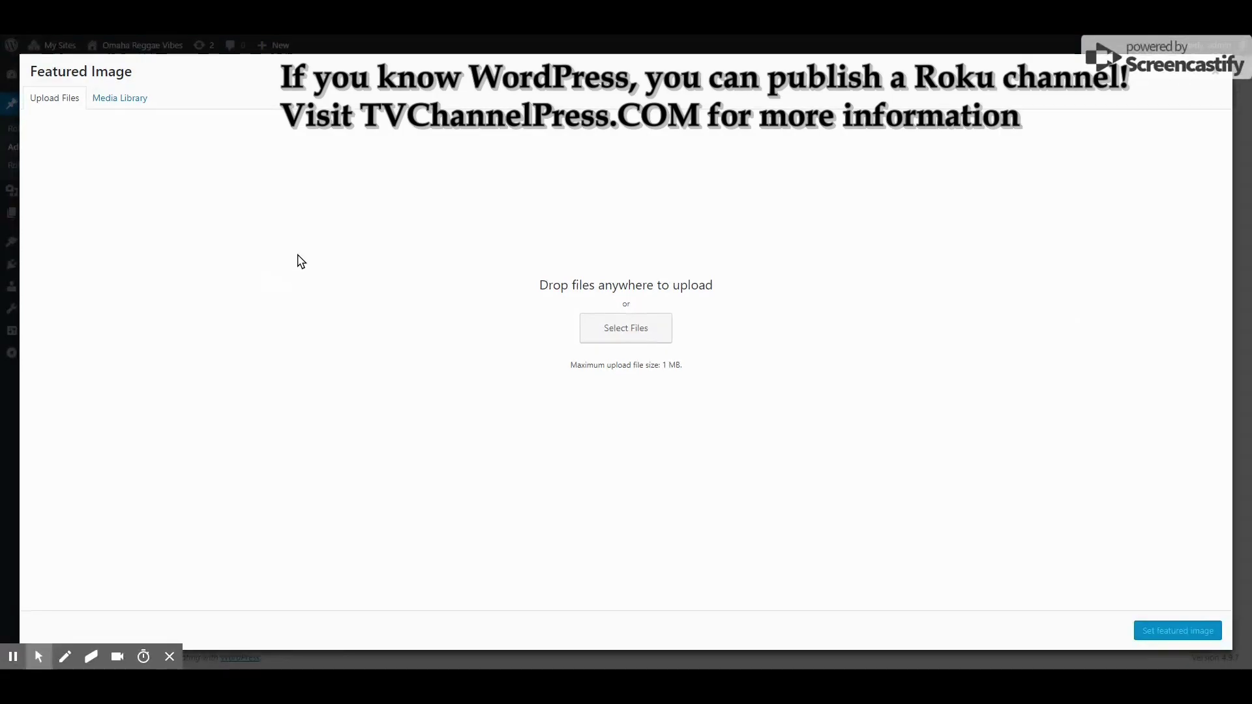
{"action": "left_click", "coordinate": [122, 101]}
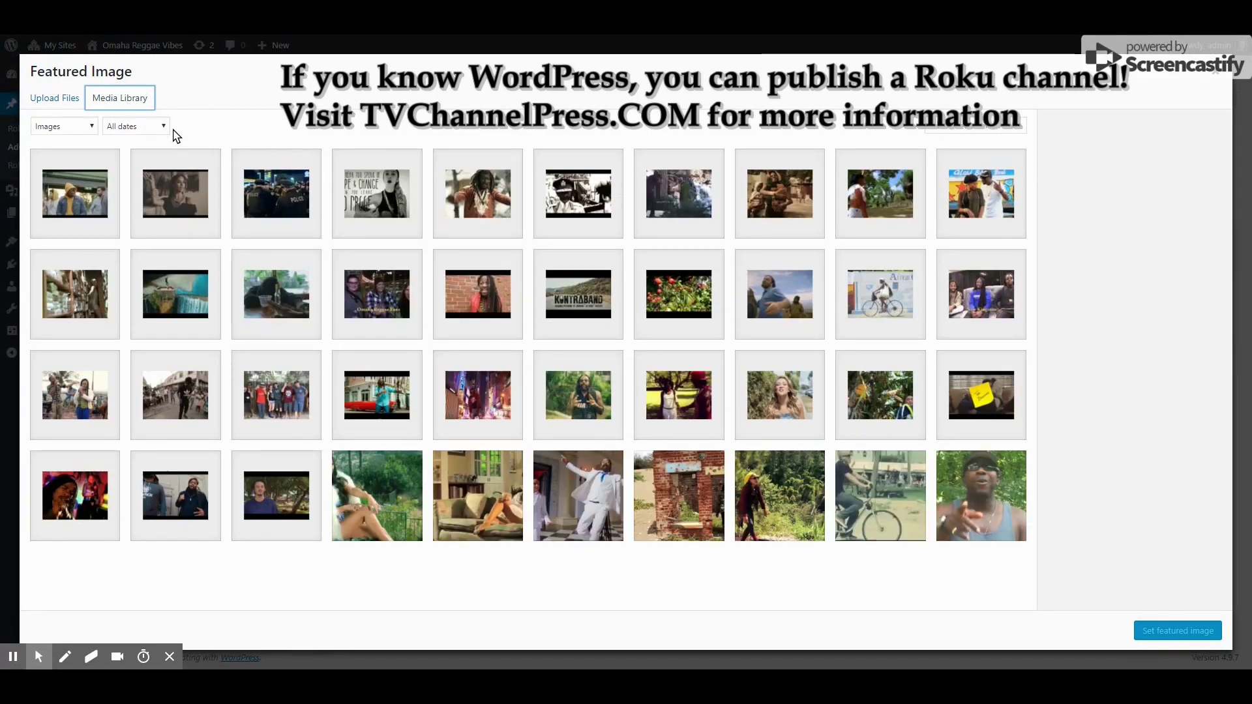
{"action": "left_click", "coordinate": [37, 97]}
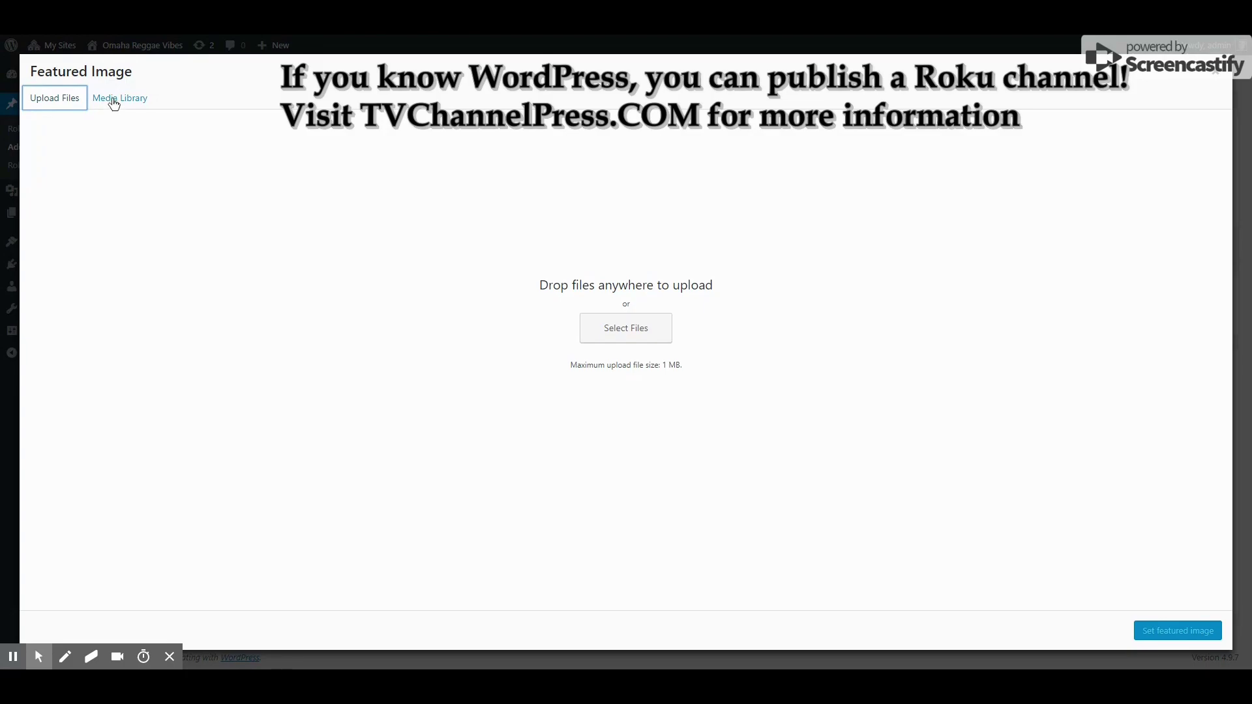
{"action": "left_click", "coordinate": [115, 98]}
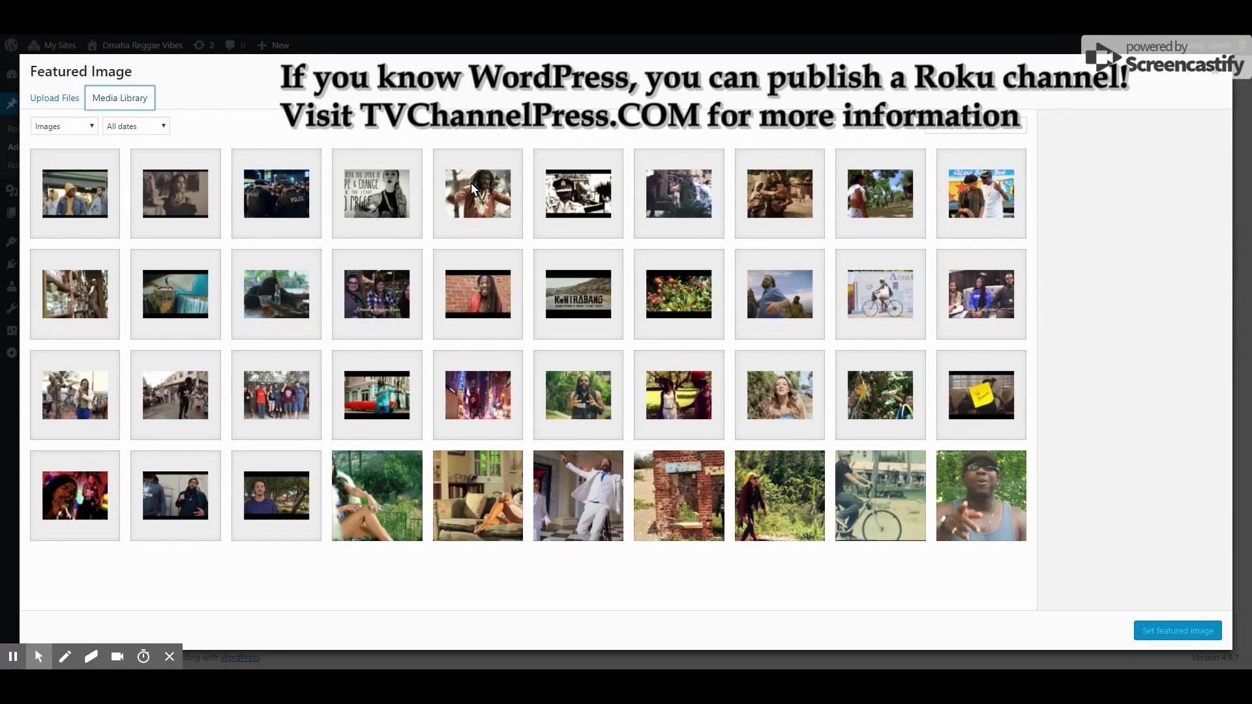
{"action": "left_click", "coordinate": [474, 197]}
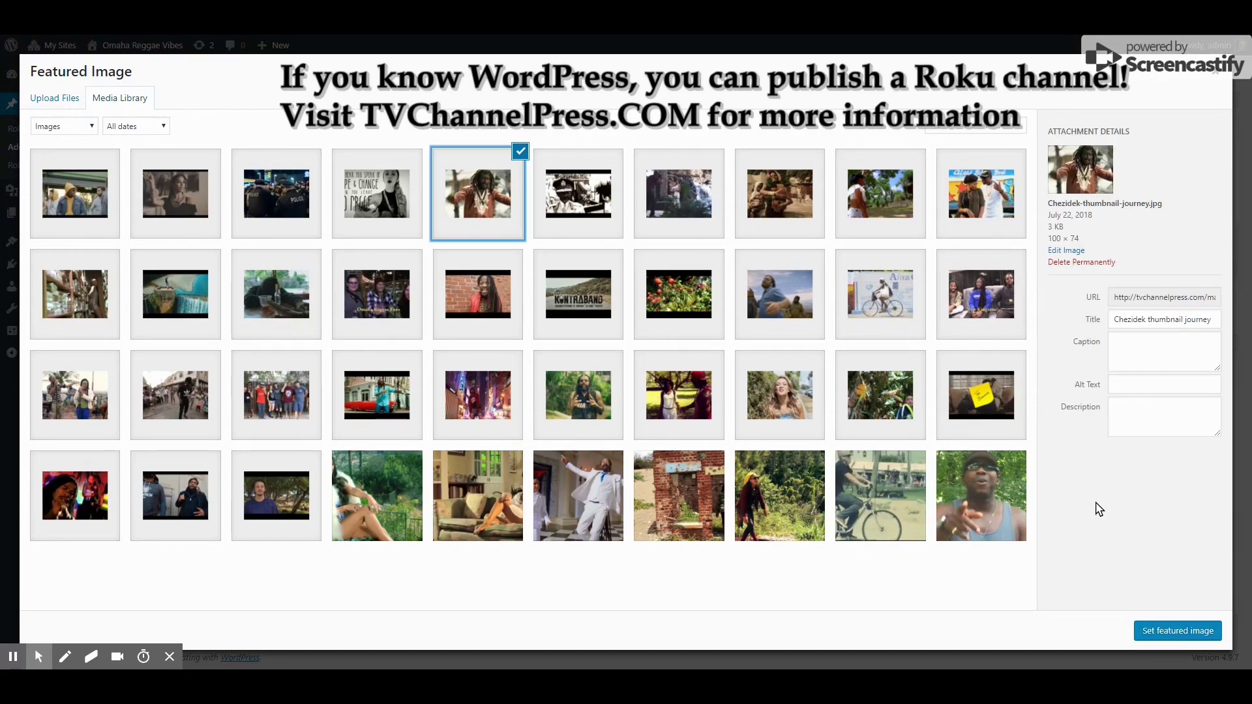
{"action": "left_click", "coordinate": [1167, 633]}
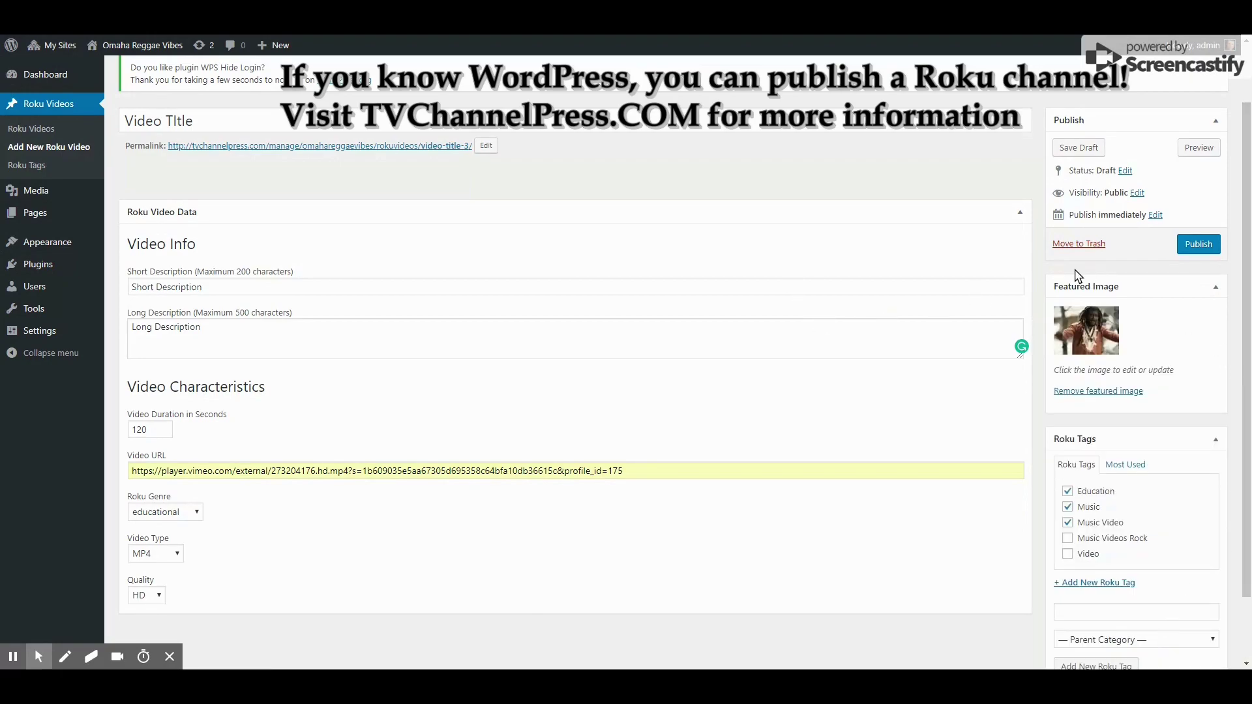
Publish the Roku video post, then switch its status to Draft and update it
{"action": "left_click", "coordinate": [1203, 247]}
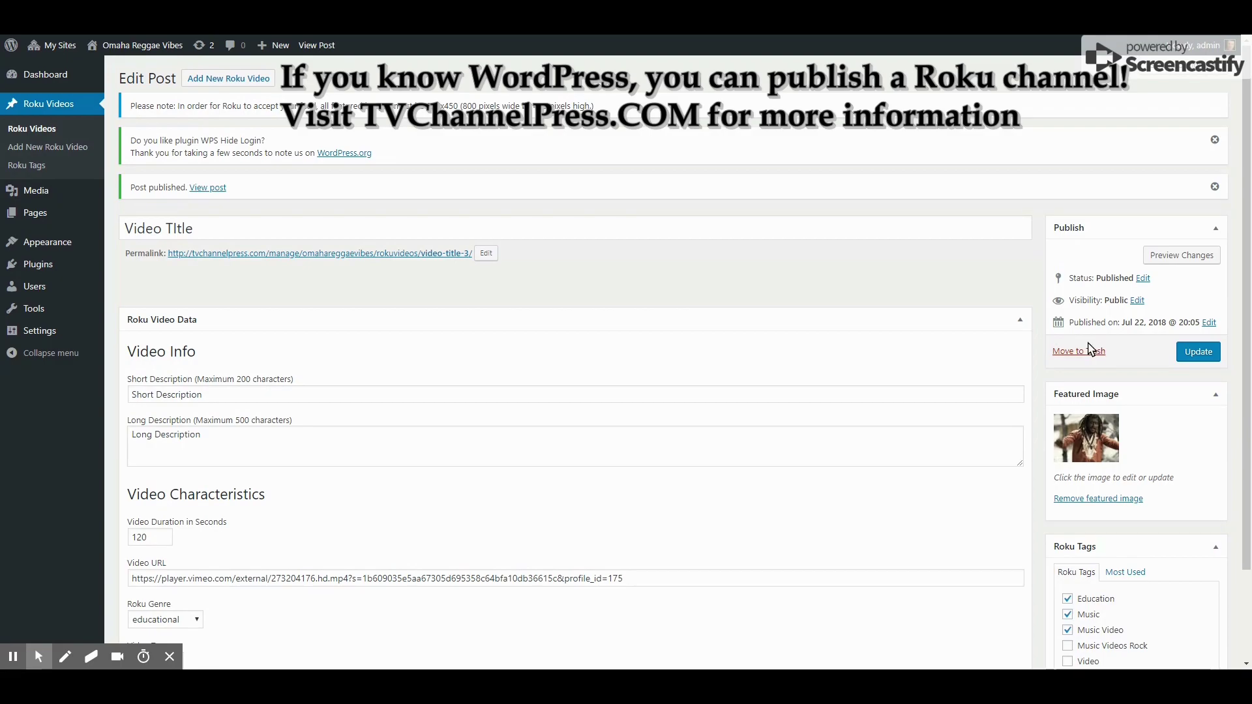
{"action": "left_click", "coordinate": [1142, 279]}
{"action": "left_click", "coordinate": [1095, 298]}
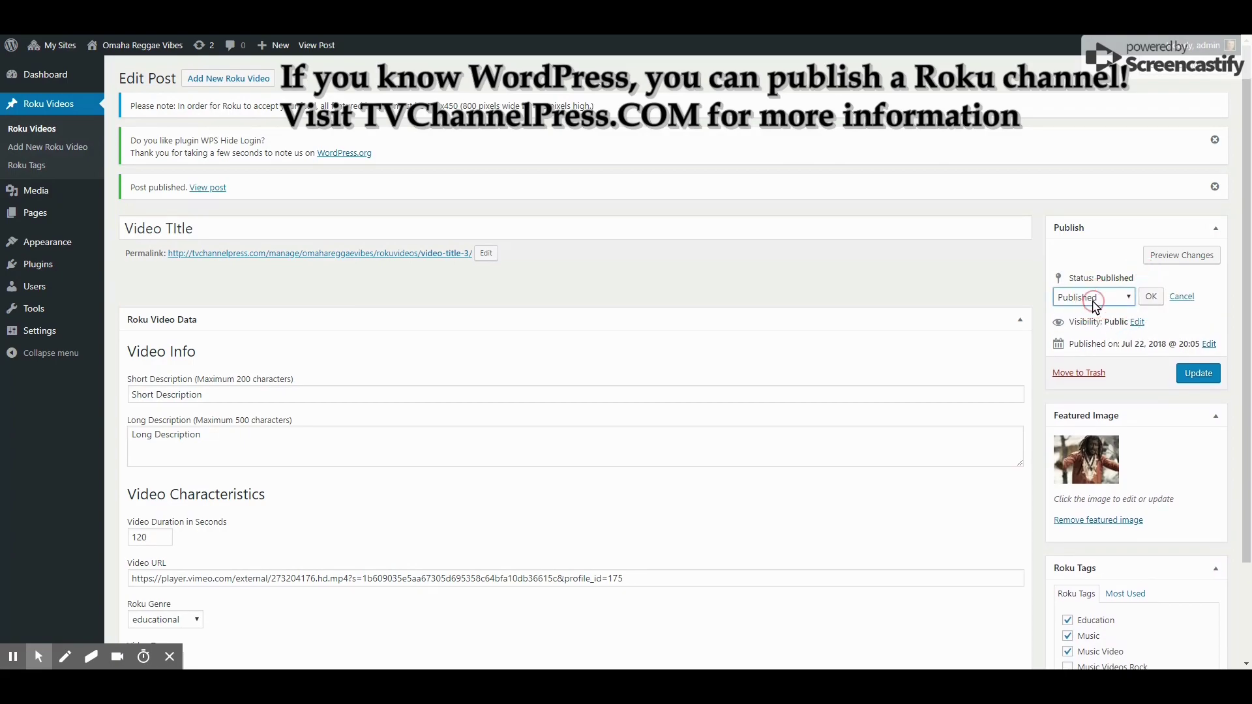
{"action": "left_click", "coordinate": [1090, 359]}
{"action": "left_click", "coordinate": [1150, 297]}
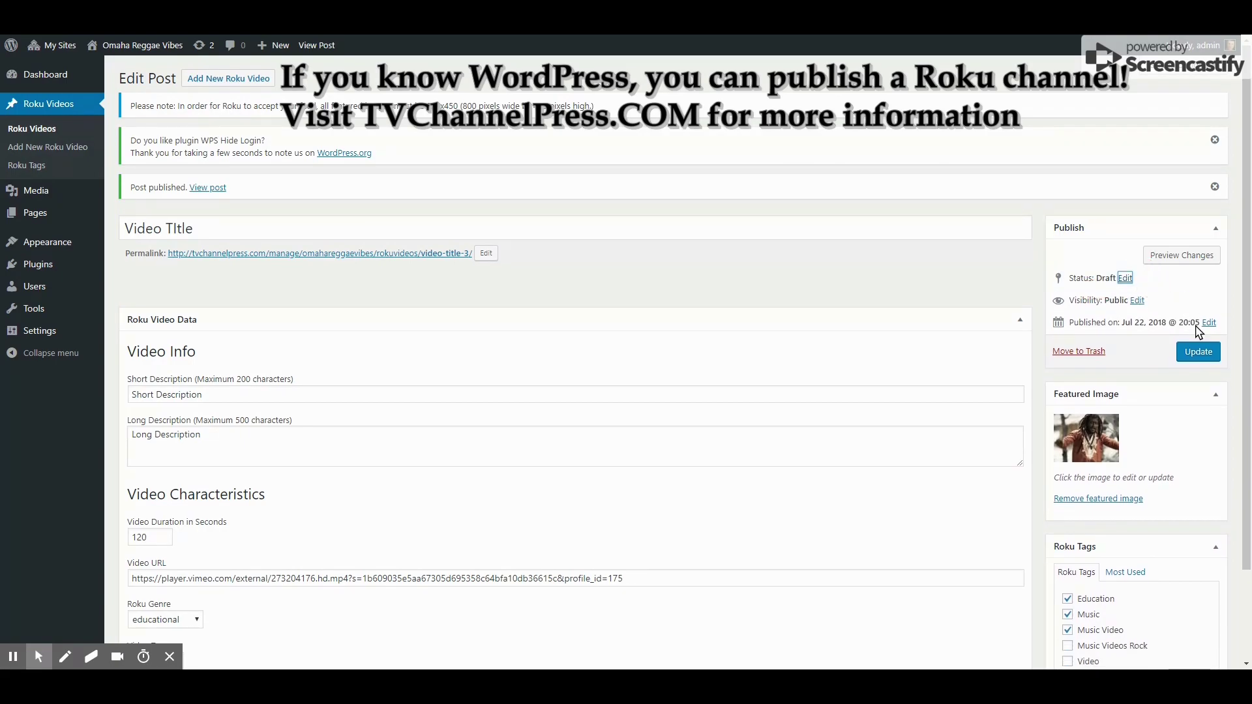
{"action": "left_click", "coordinate": [1199, 361]}
Go to All Pages and view the Roku Feed page's JSON output
{"action": "mouse_move", "coordinate": [27, 223]}
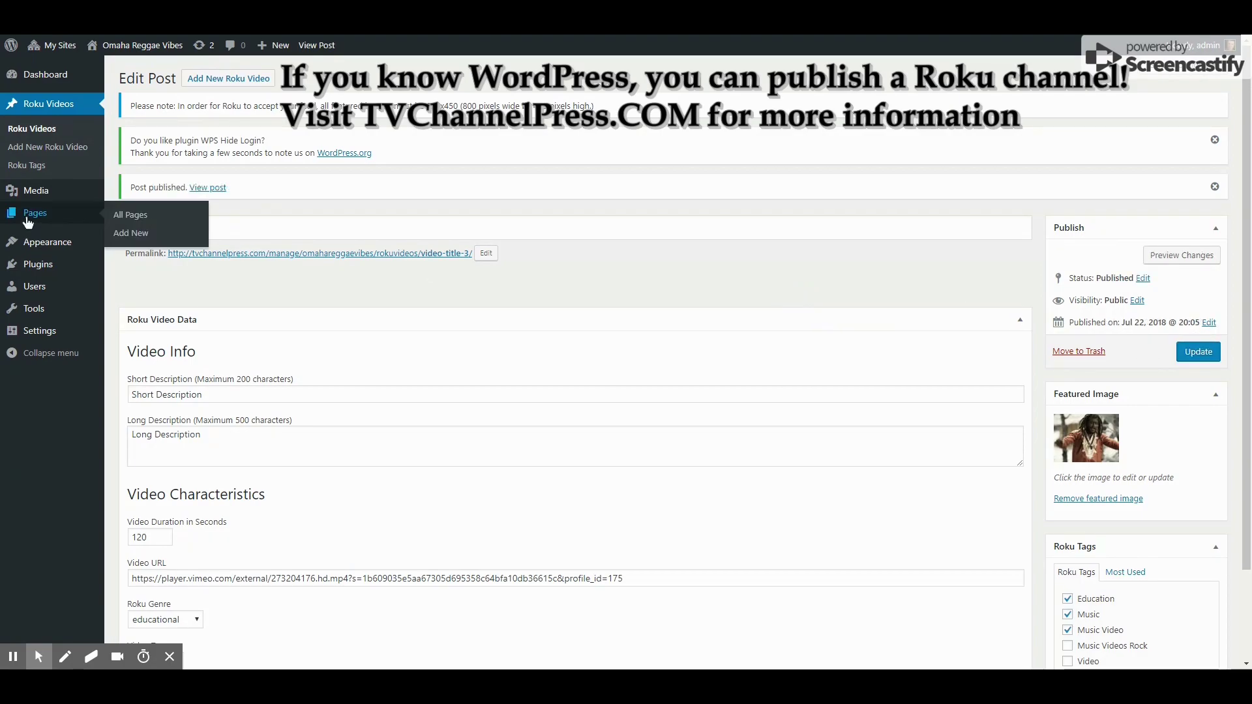
{"action": "left_click", "coordinate": [27, 223]}
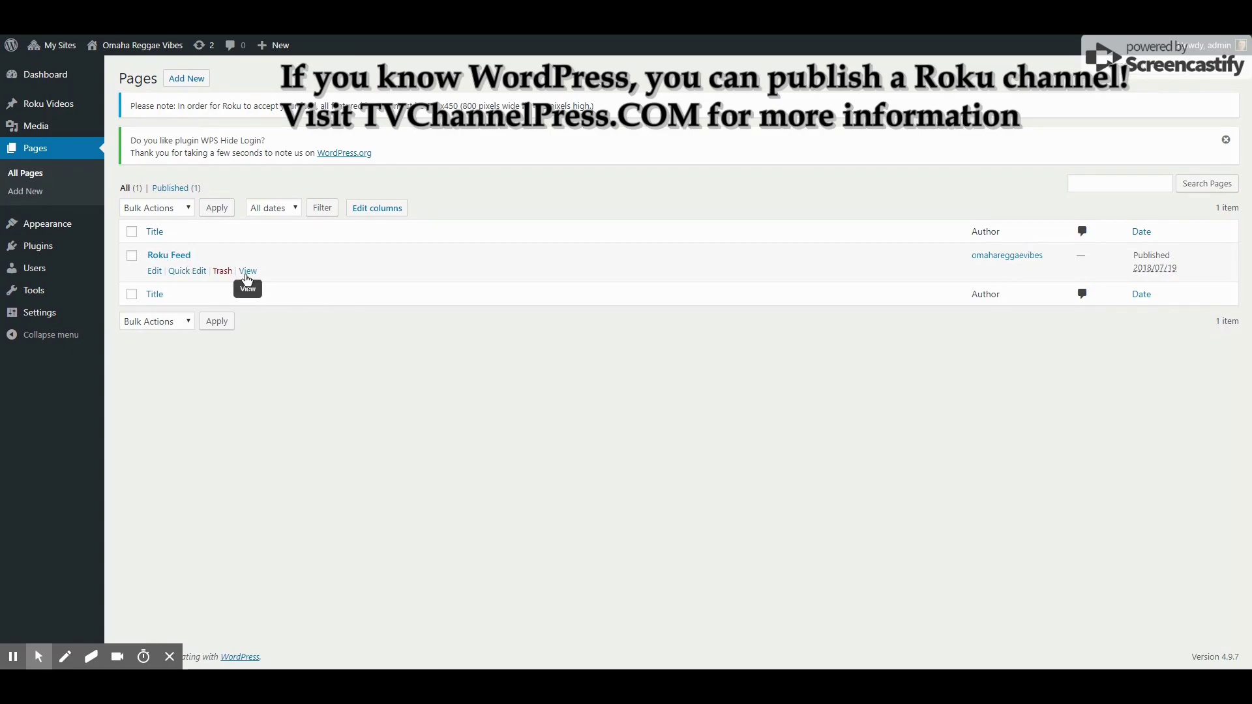
{"action": "left_click", "coordinate": [246, 274]}
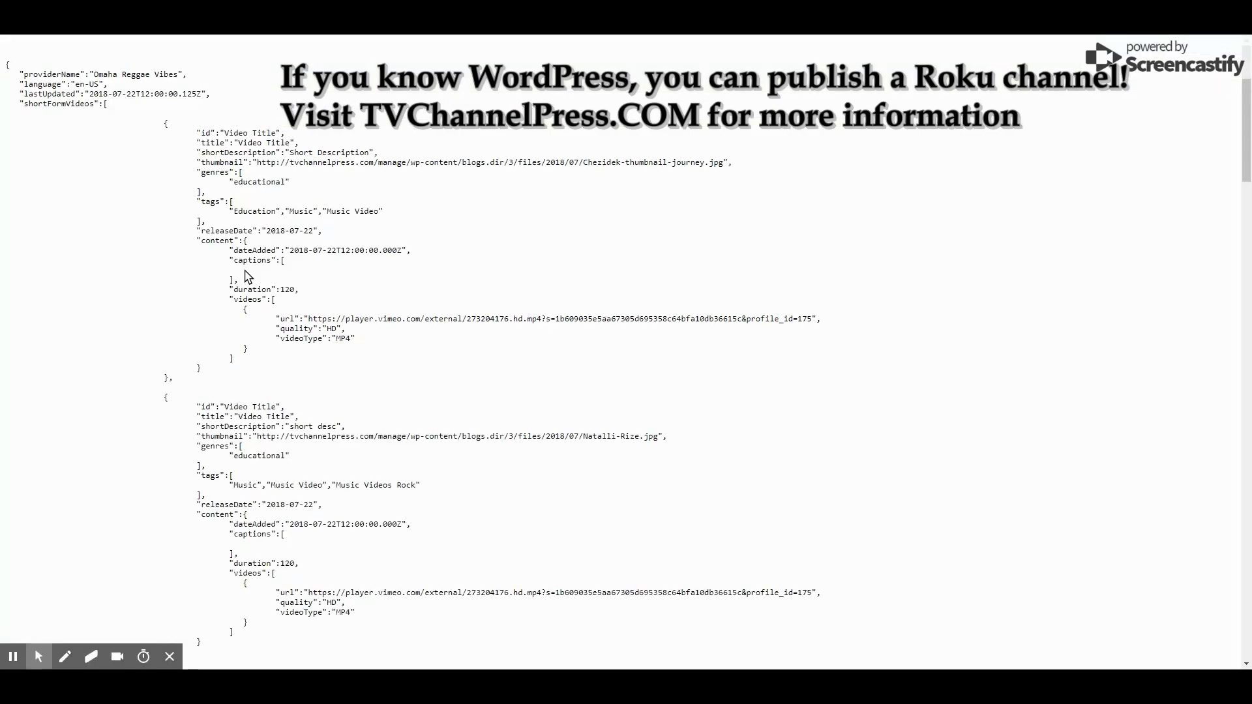
{"action": "scroll", "coordinate": [375, 215], "scroll_direction": "down", "scroll_amount": 13}
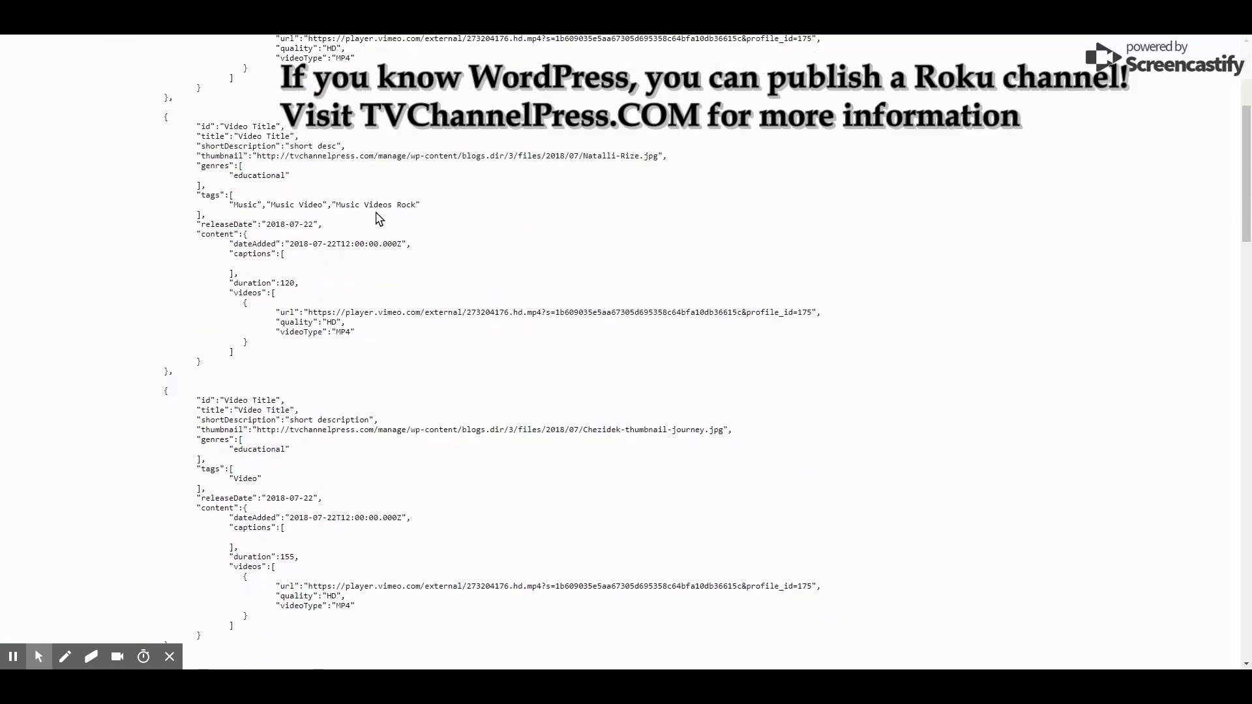
{"action": "scroll", "coordinate": [379, 216], "scroll_direction": "down", "scroll_amount": 8}
{"action": "scroll", "coordinate": [380, 213], "scroll_direction": "up", "scroll_amount": 15}
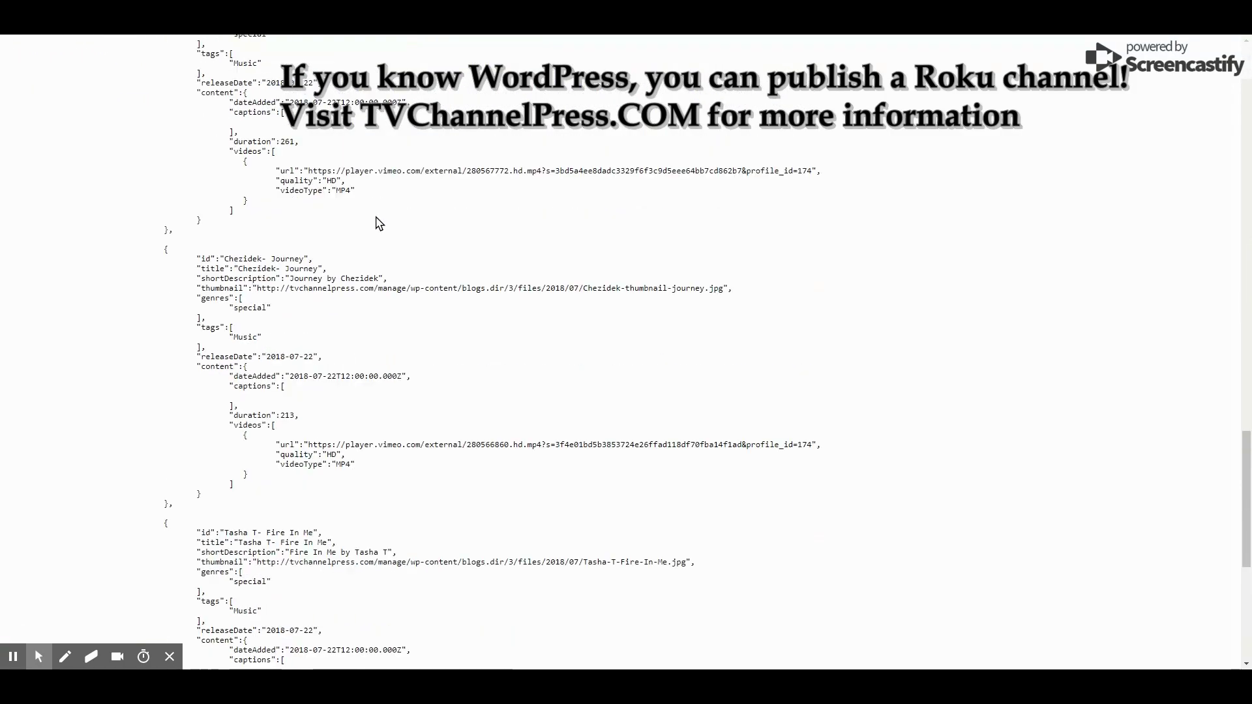